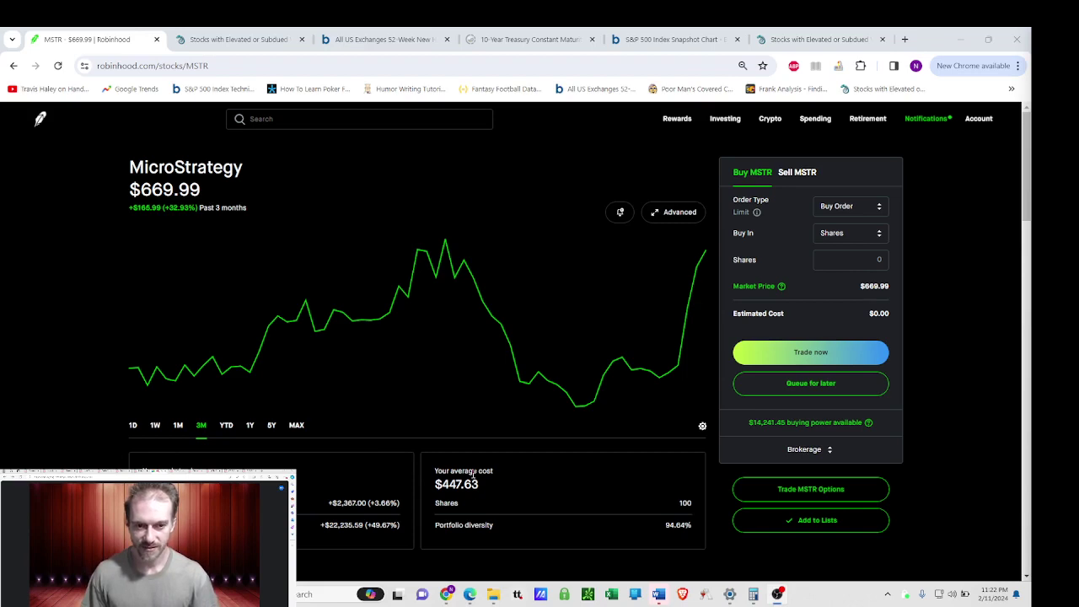
pyautogui.scroll(-5, 473, 474)
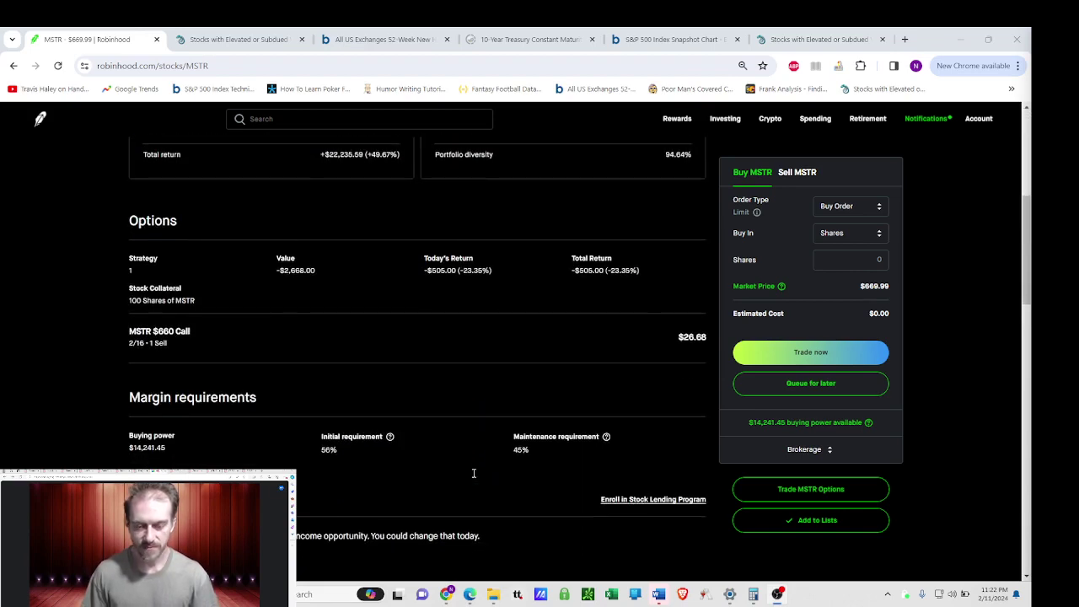
pyautogui.scroll(5, 472, 476)
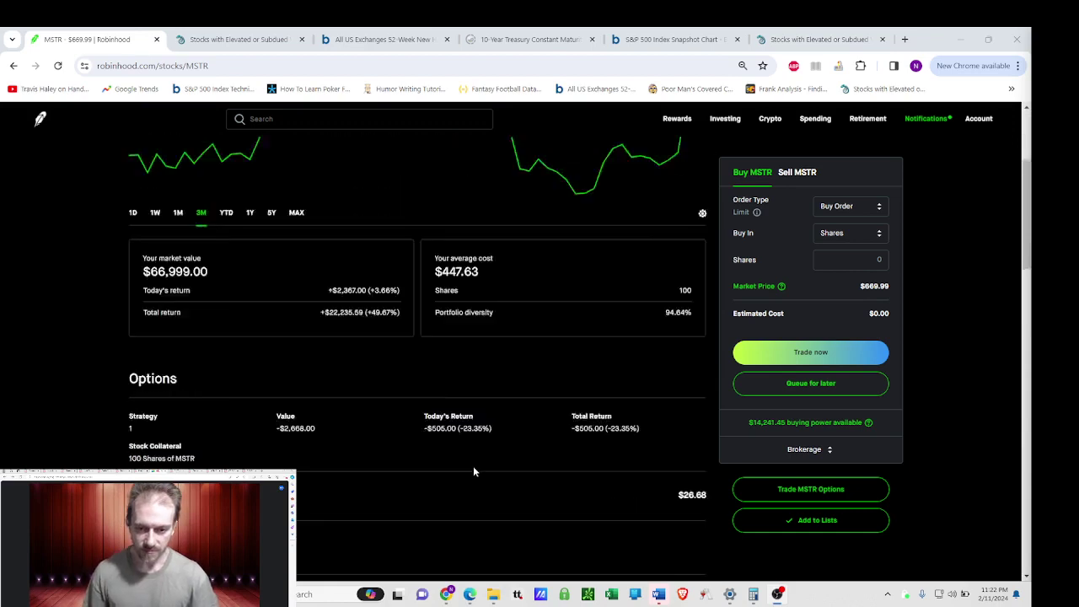
pyautogui.scroll(3, 472, 472)
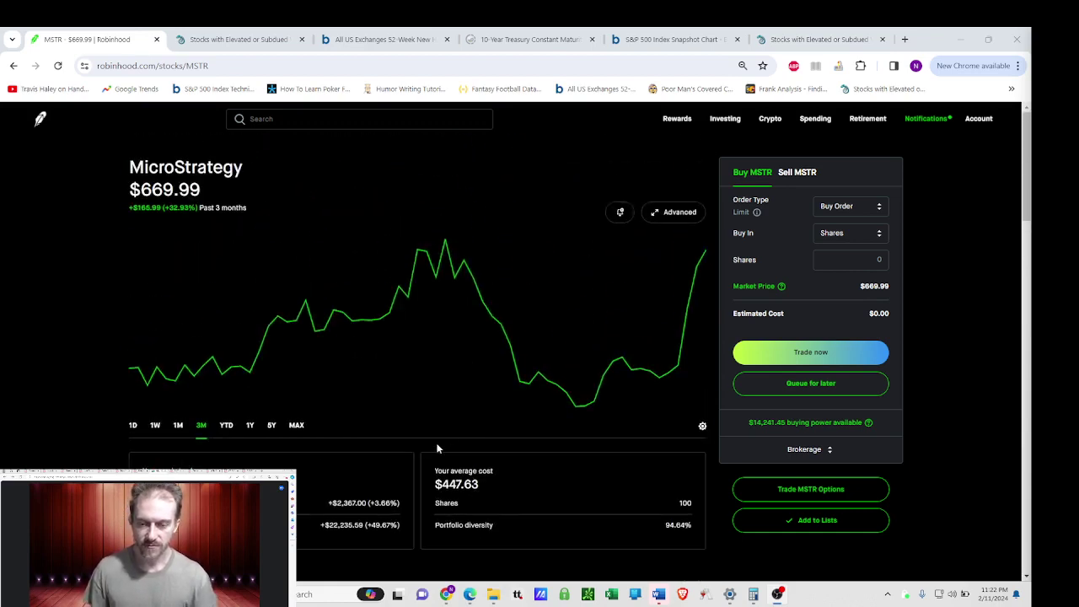